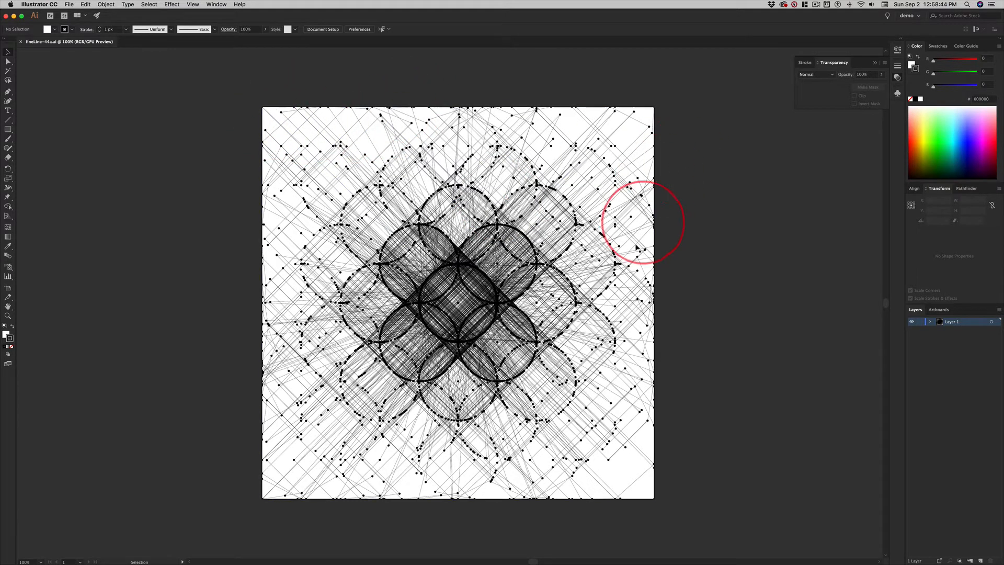
- Release the clipping mask on the imported line-and-point artwork
left_click(337, 165)
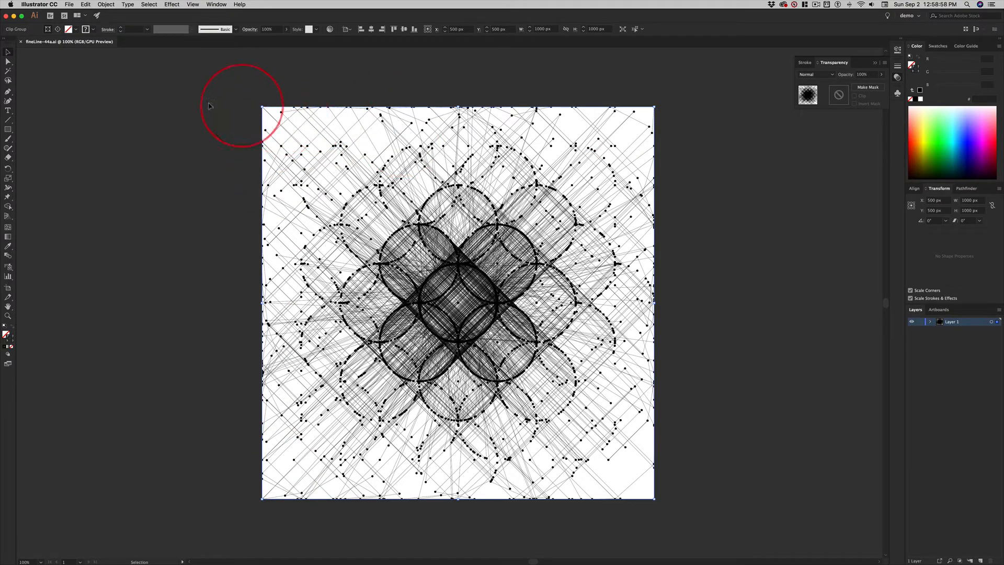
left_click(252, 139)
left_click(336, 154)
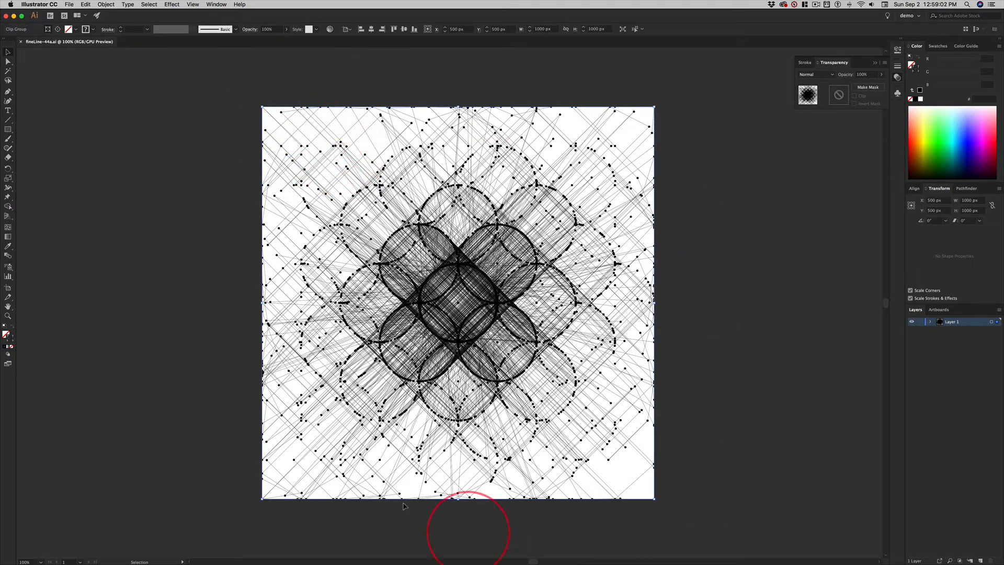
left_click(212, 106)
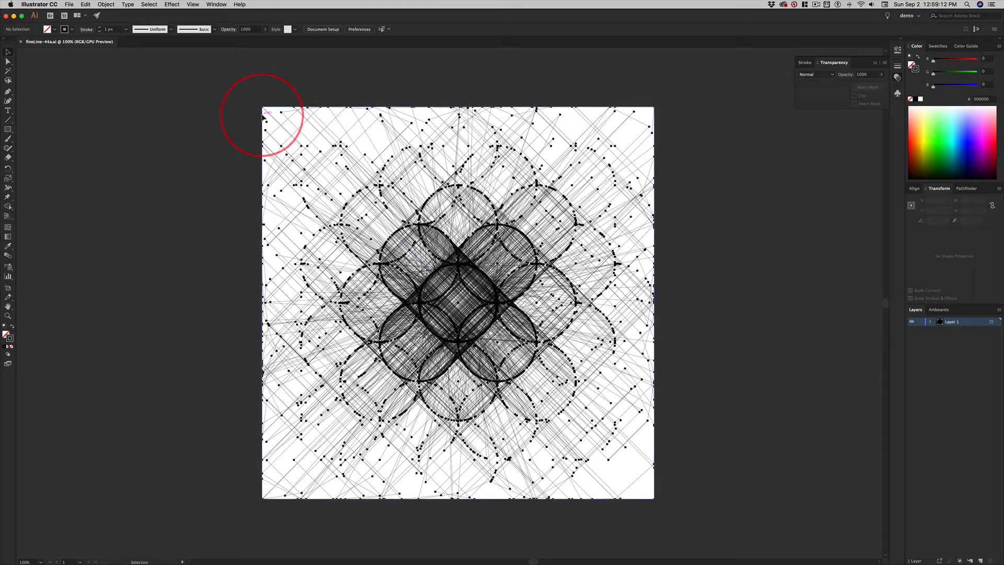
left_click(264, 118)
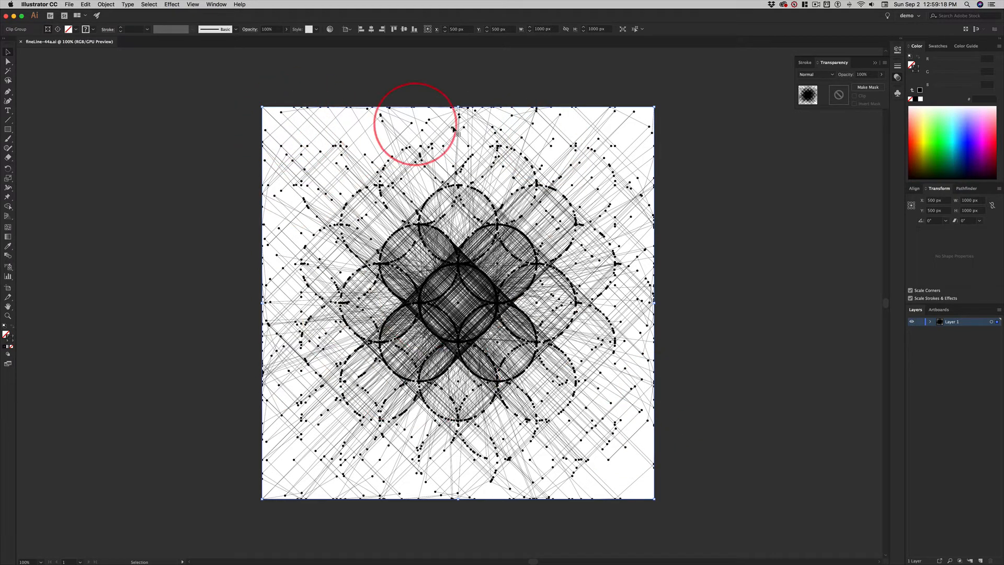
right_click(329, 155)
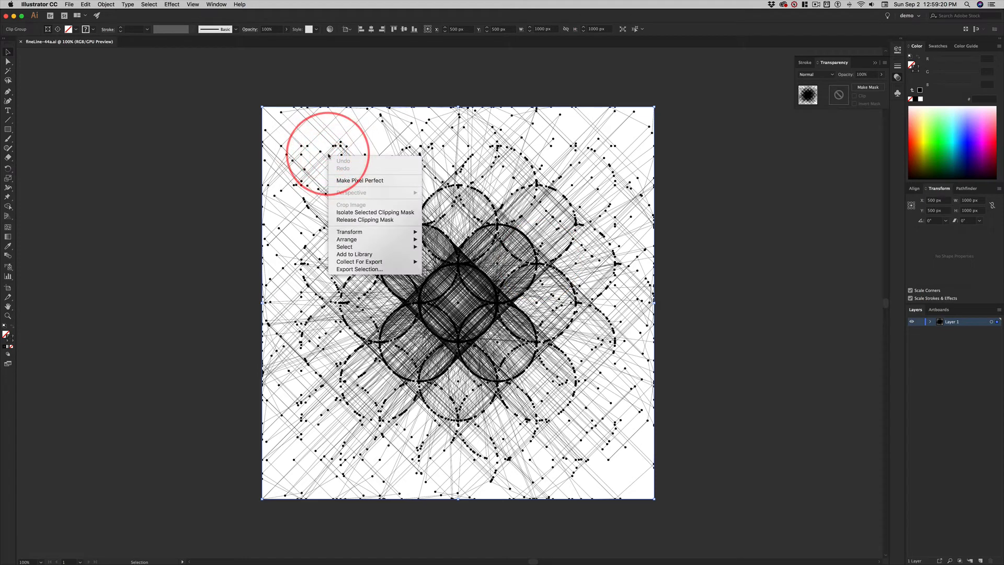
left_click(399, 221)
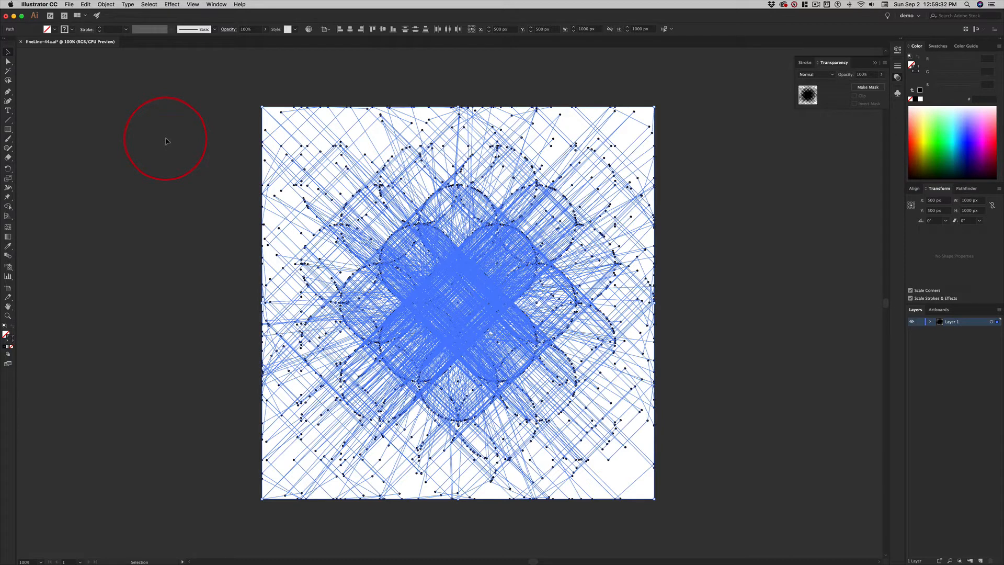
- Try deleting all of the released artwork, undo the deletion and clear the selection
key("Delete")
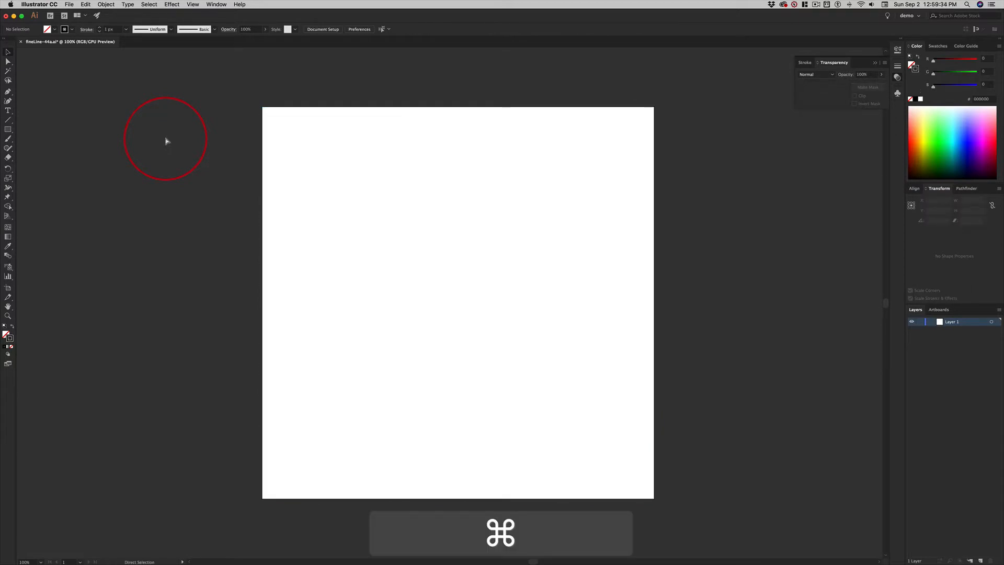
key("super+z")
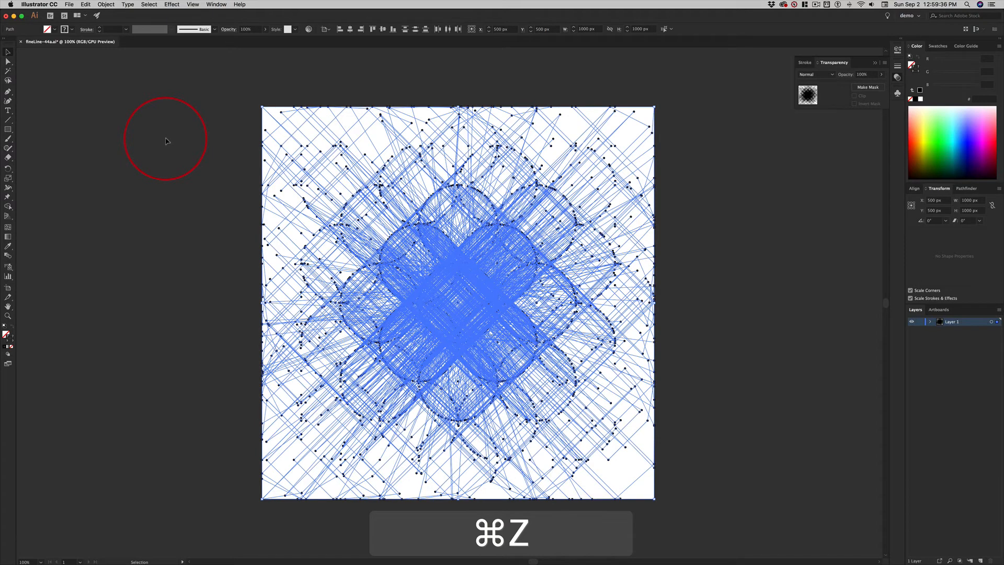
left_click(125, 123)
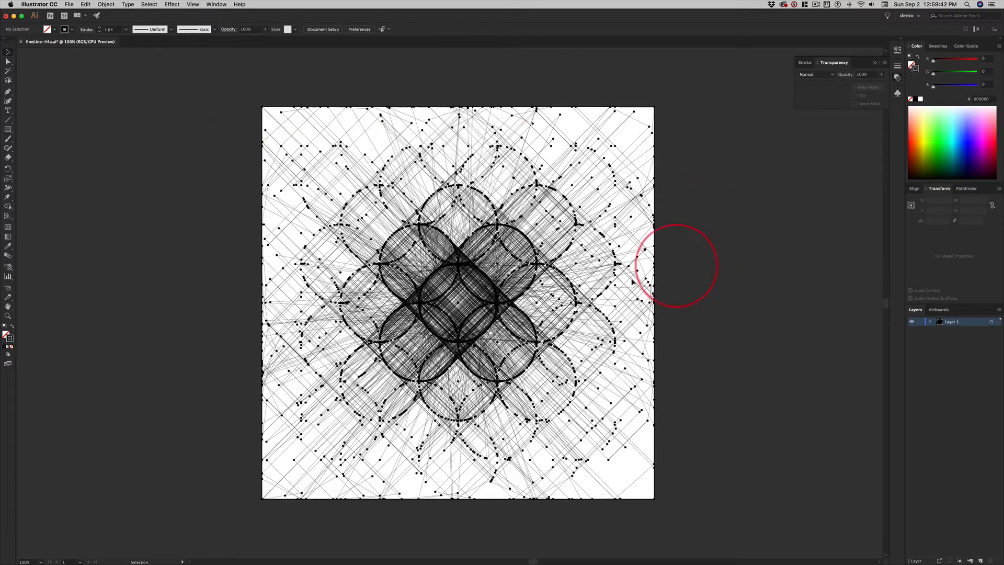
- Select an individual thin line and the invisible square frame around the artwork in turn to examine their stroke properties
left_click(290, 135)
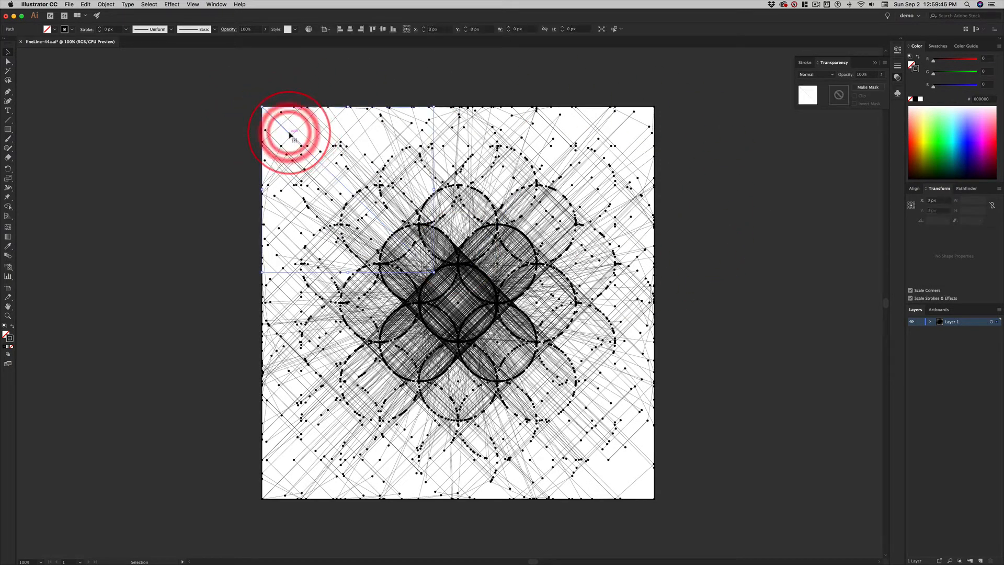
left_click(215, 124)
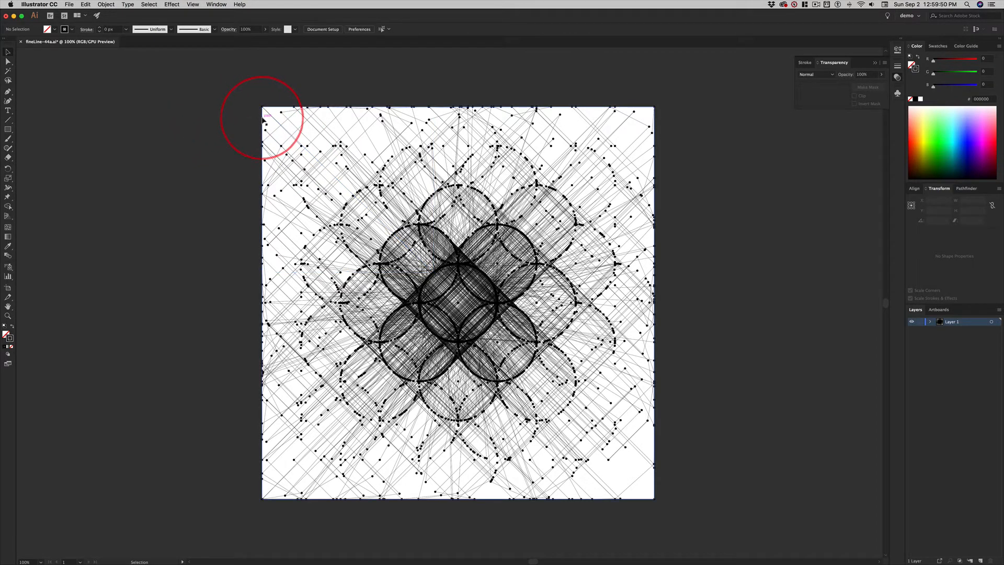
left_click(264, 120)
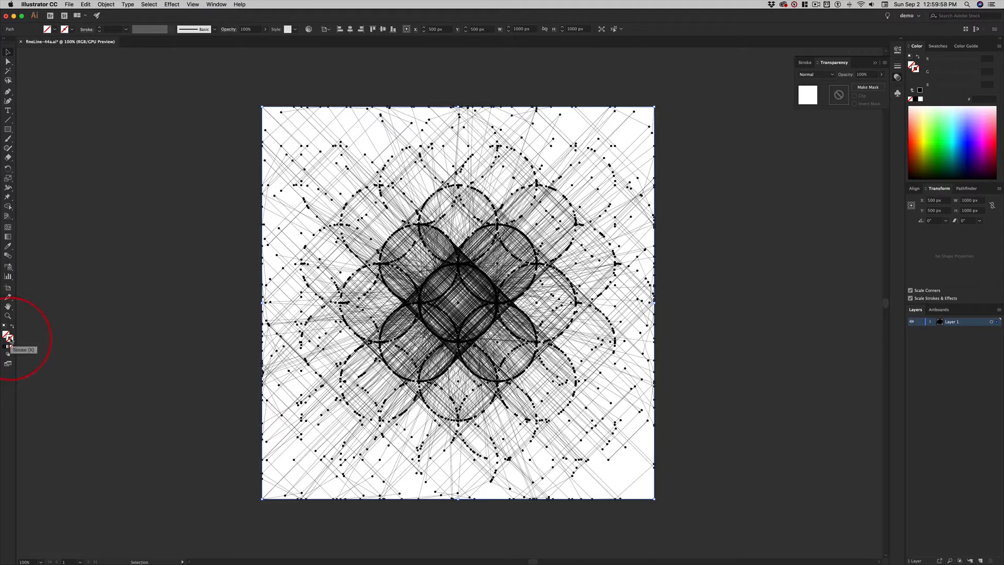
left_click(150, 164)
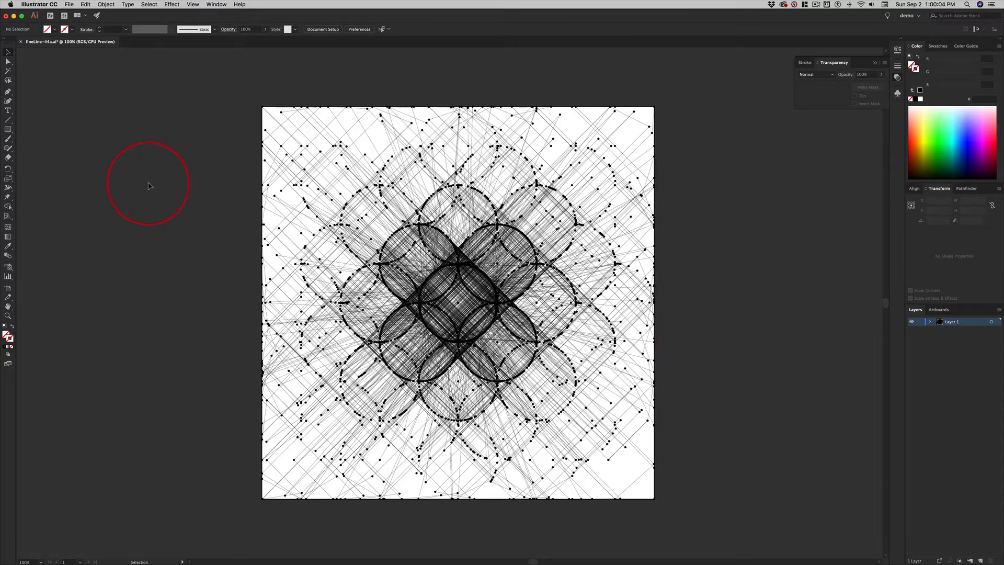
left_click(284, 130)
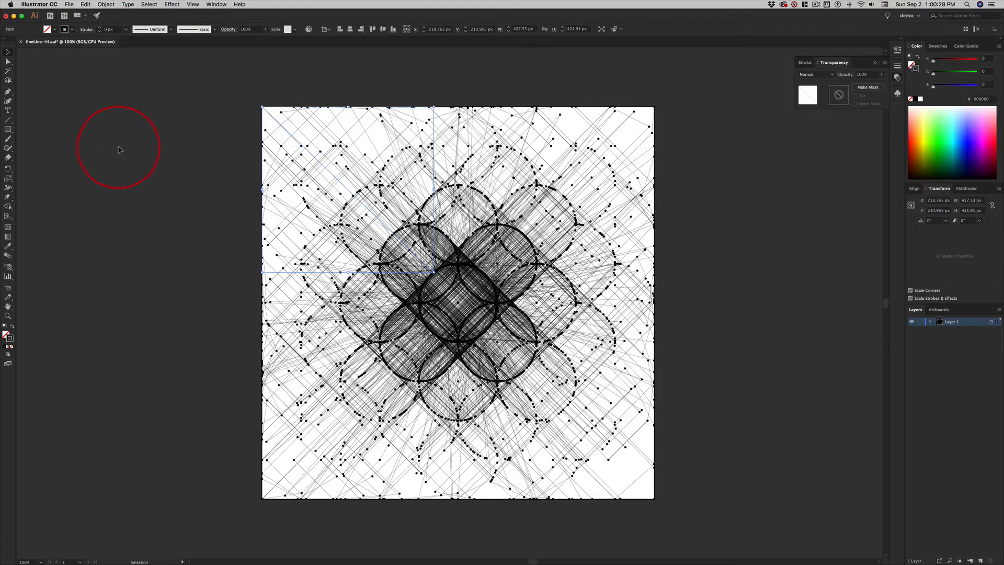
- Switch to fineLine to check the line width setting, and return to Illustrator
key("super+Tab")
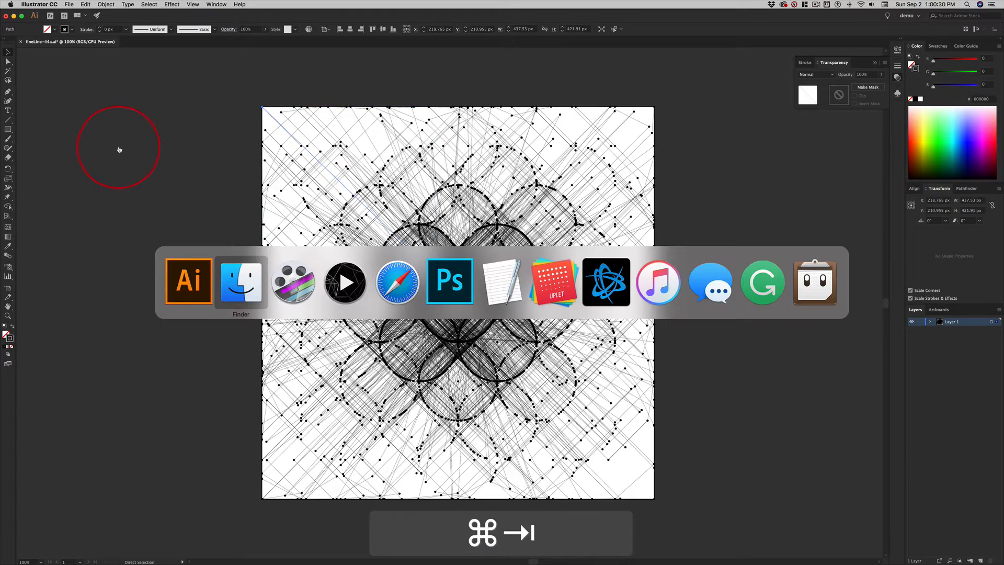
key("super+Tab")
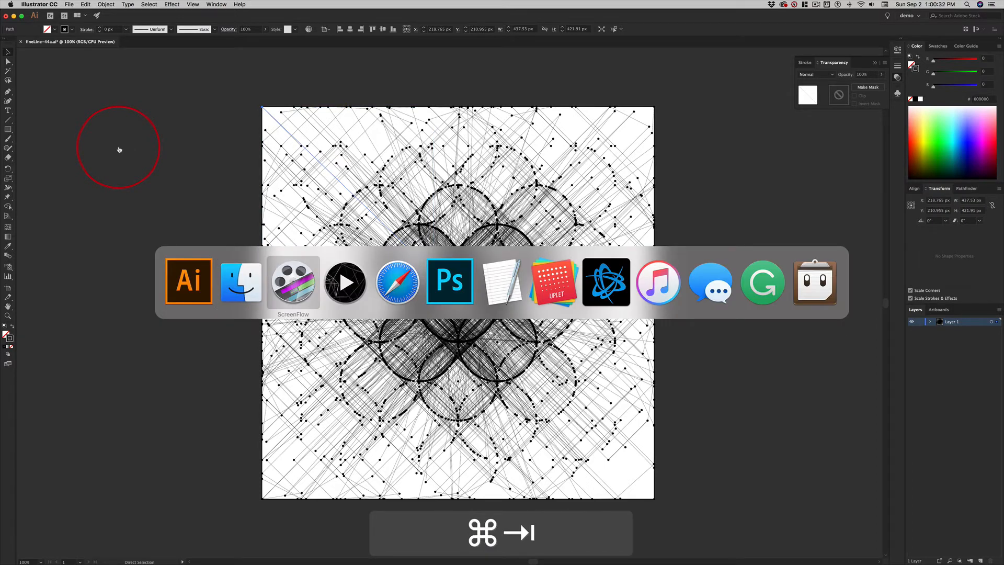
key("super+Tab")
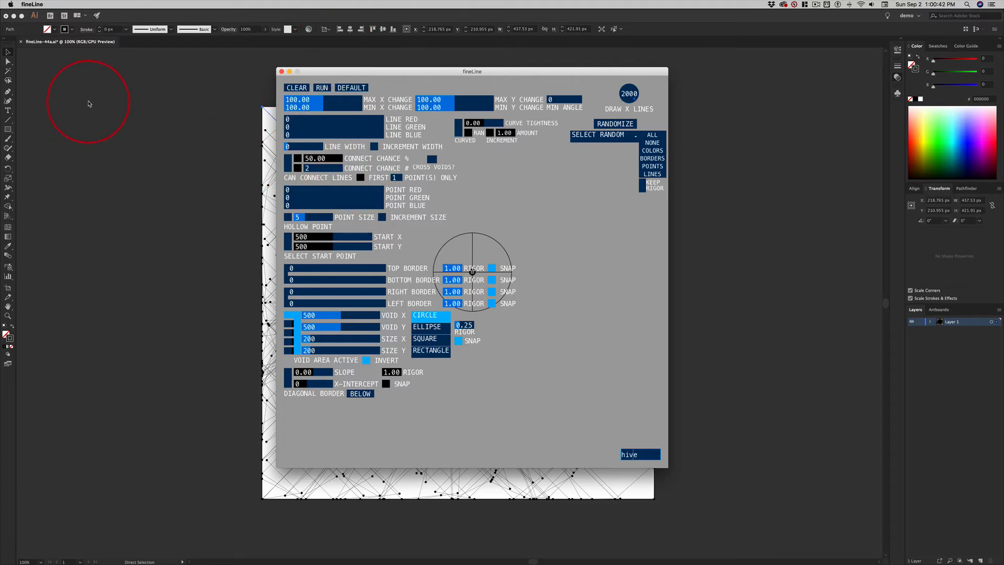
left_click(92, 99)
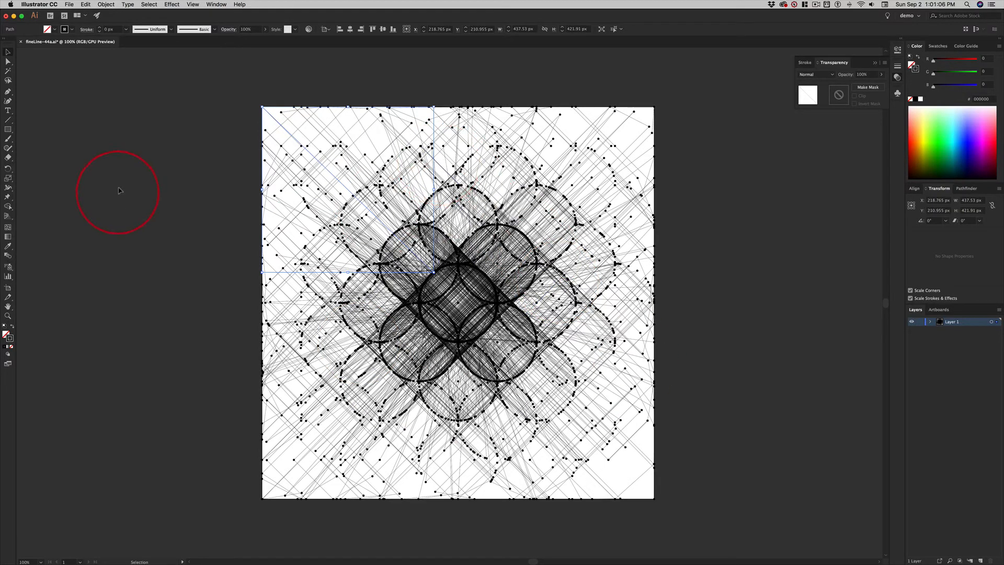
- Pick one thin line in the artwork's upper-left area and select every object with the same fill and stroke
left_click(171, 130)
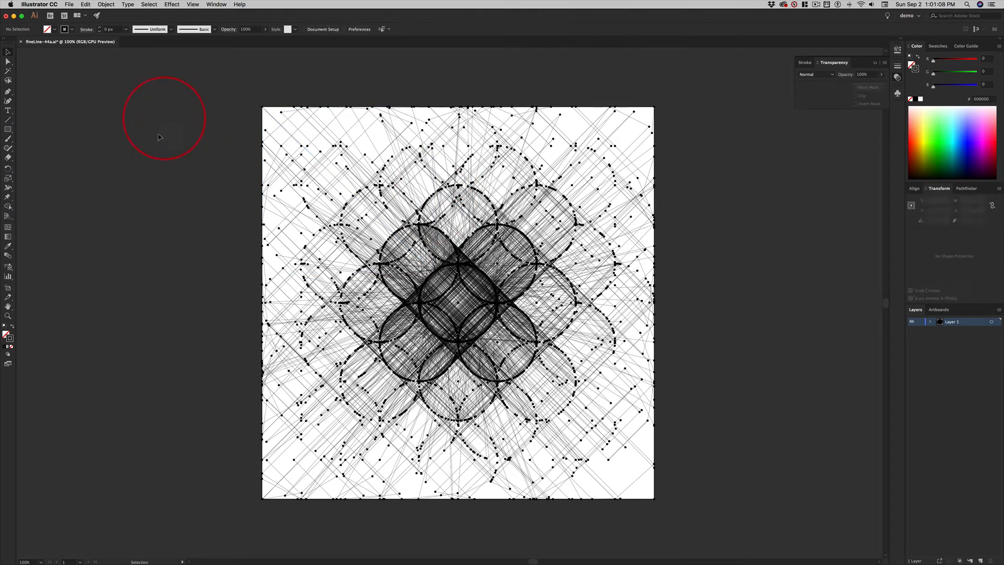
left_click(305, 127)
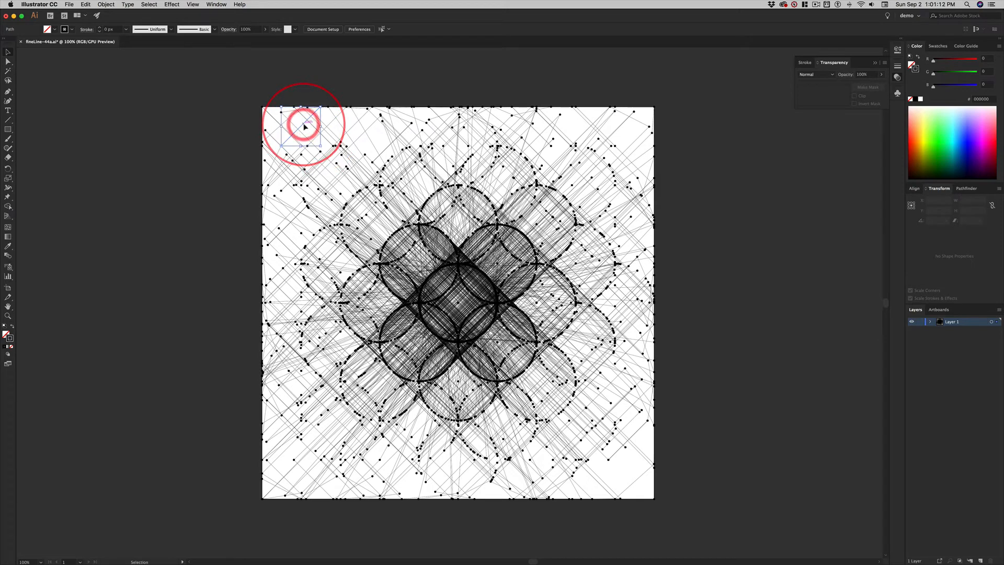
left_click(320, 152)
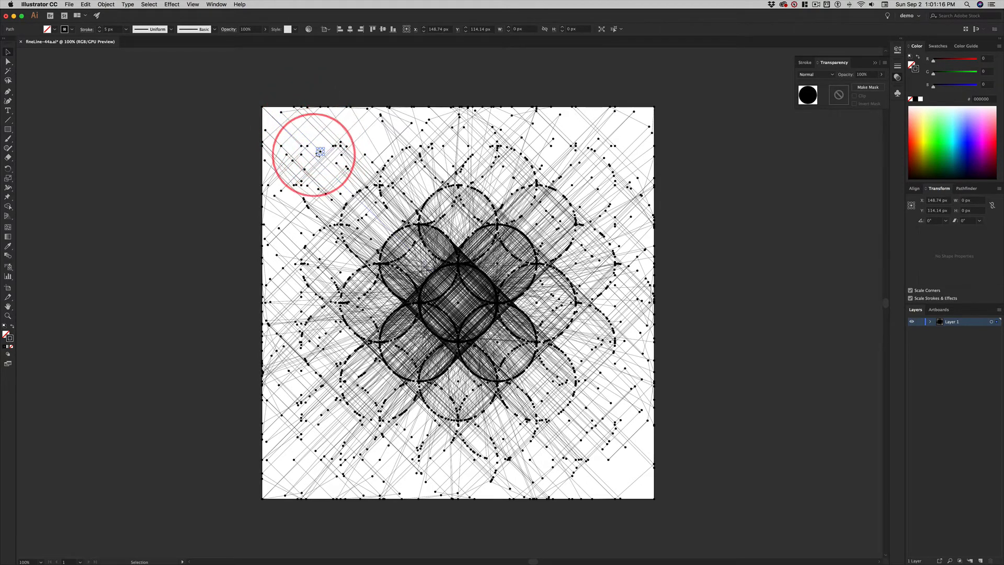
left_click(304, 137)
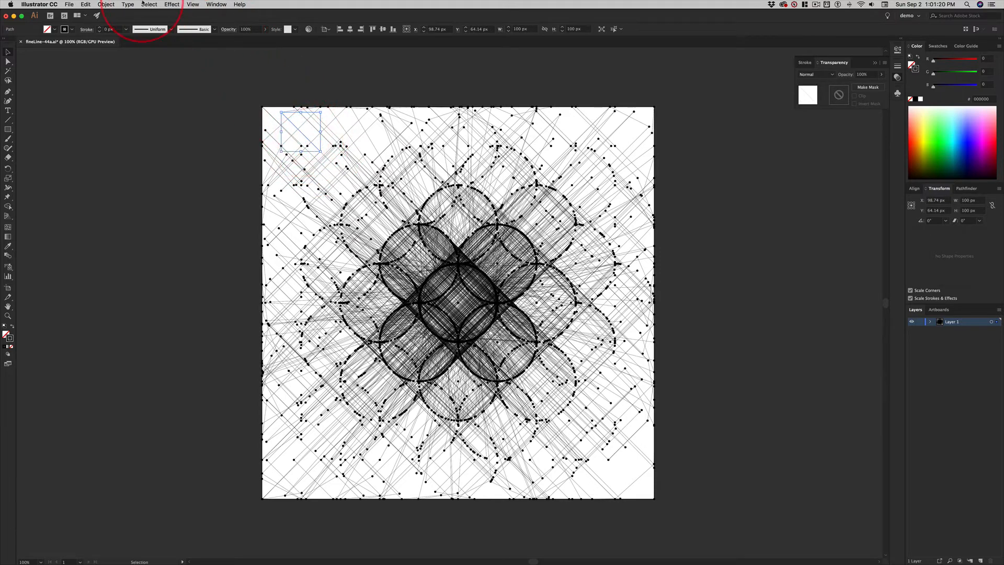
left_click(150, 4)
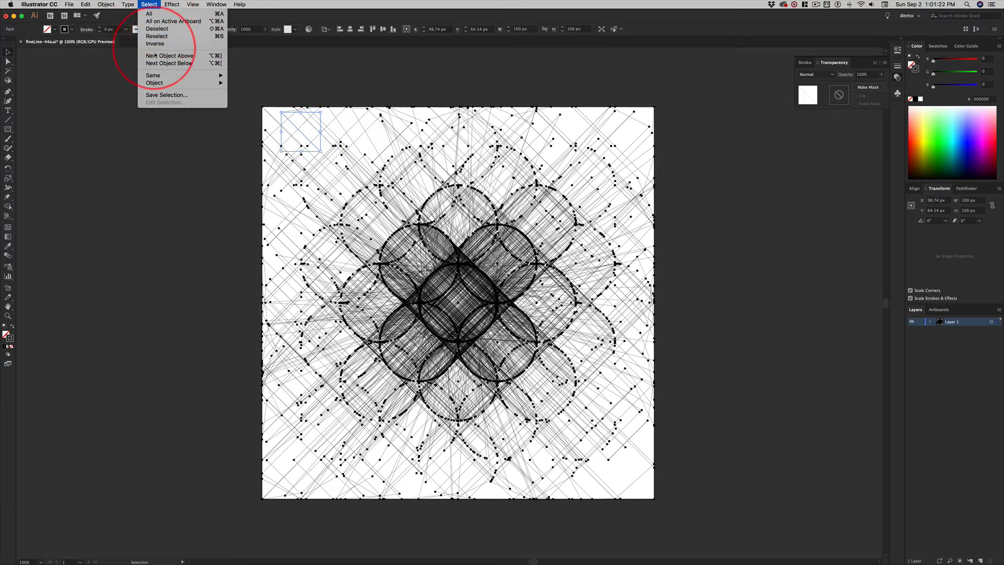
mouse_move(155, 76)
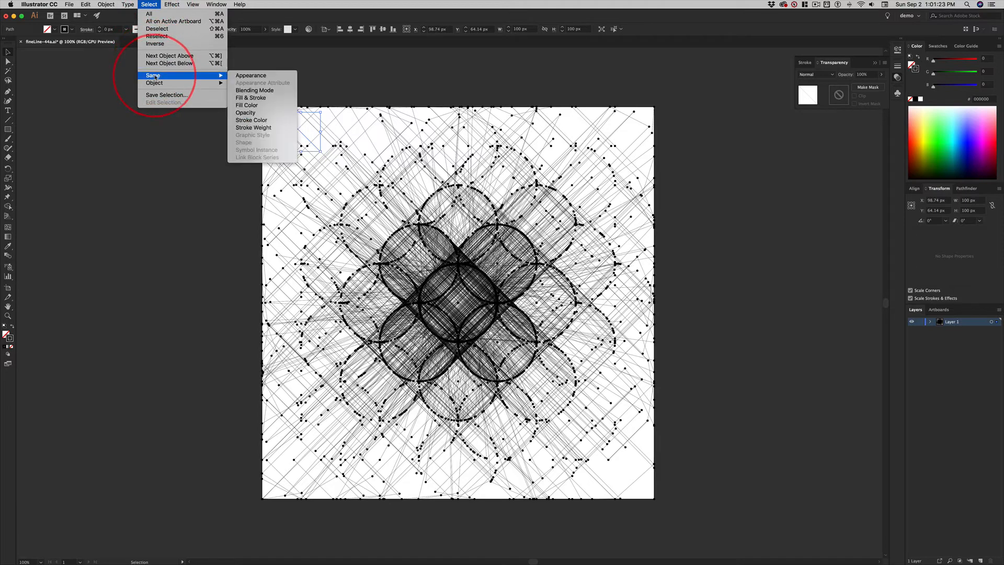
left_click(266, 99)
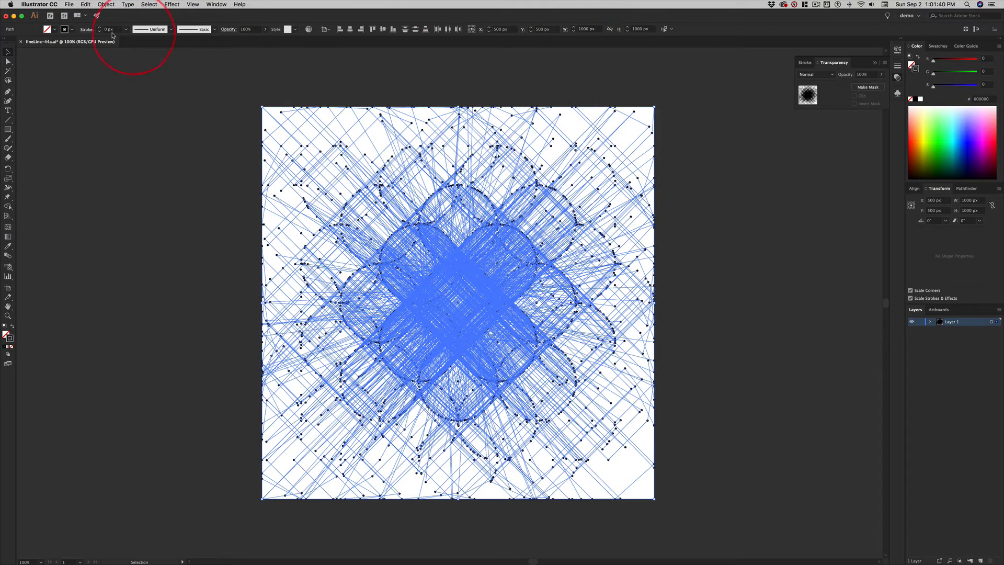
- Set the stroke weight of all the selected lines to 0.25 px and clear the selection
left_click(215, 4)
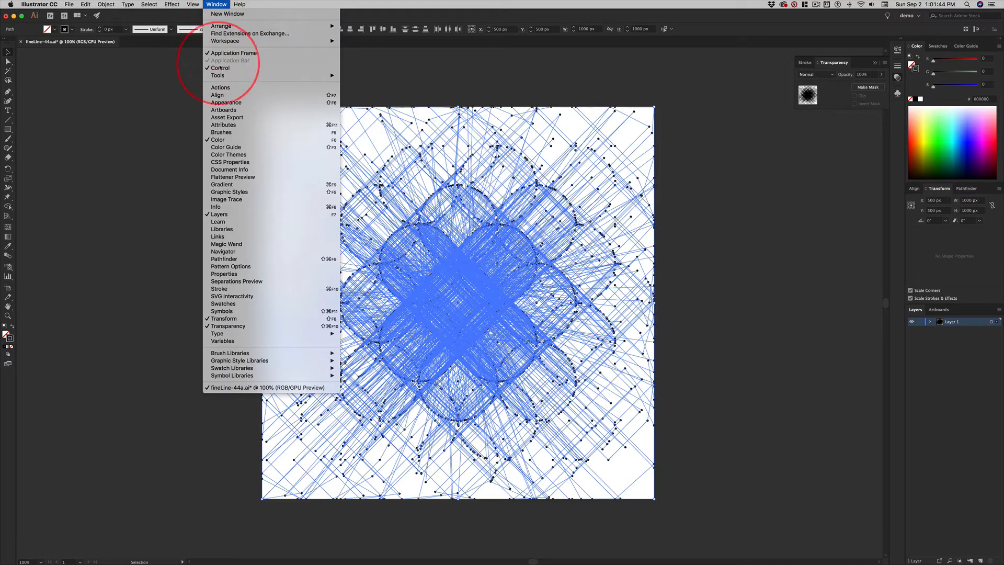
left_click(248, 80)
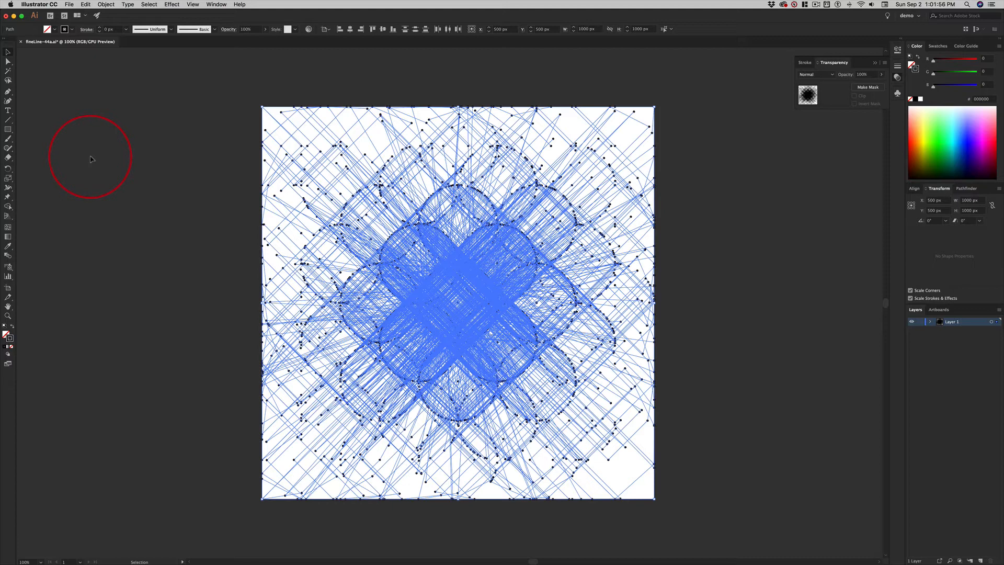
left_click(99, 28)
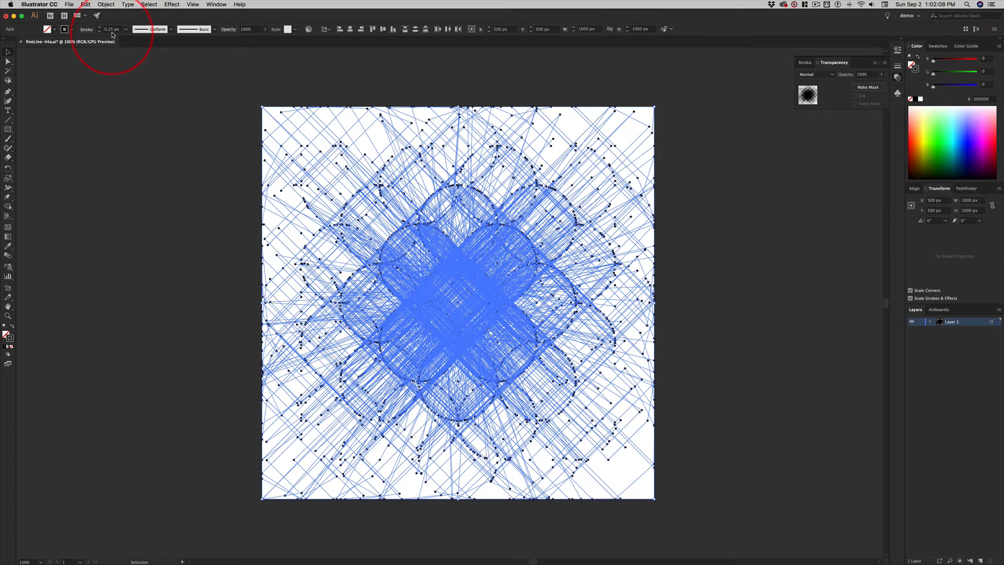
left_click(182, 109)
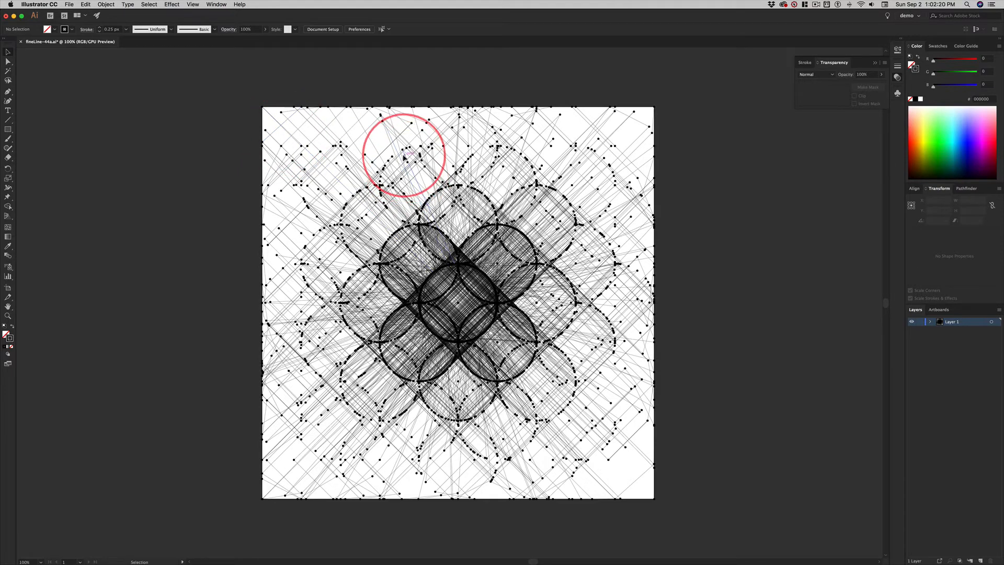
- Select one point in the artwork's upper-left area and check the point size setting in fineLine before returning to Illustrator
left_click(281, 148)
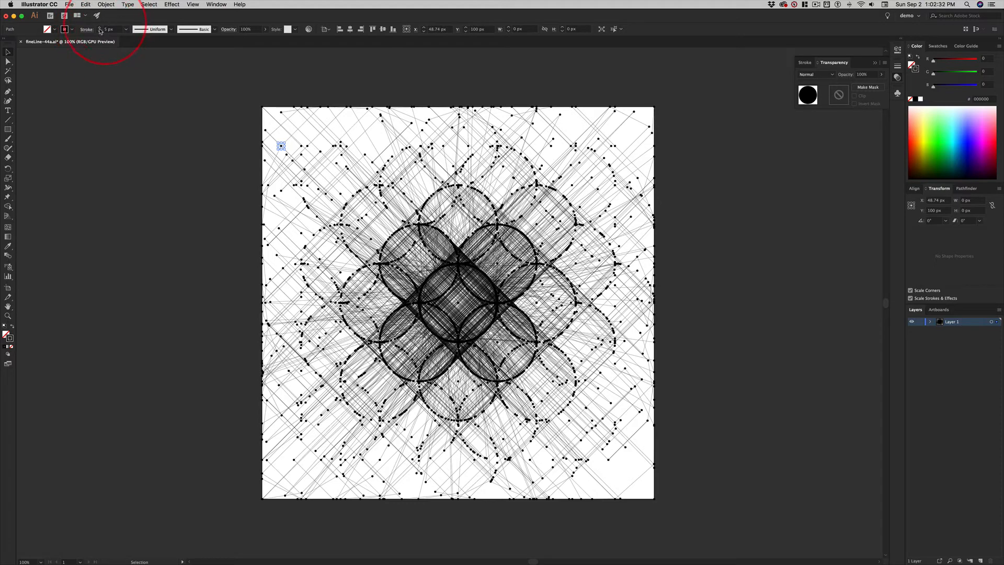
key("super")
key("super+Tab")
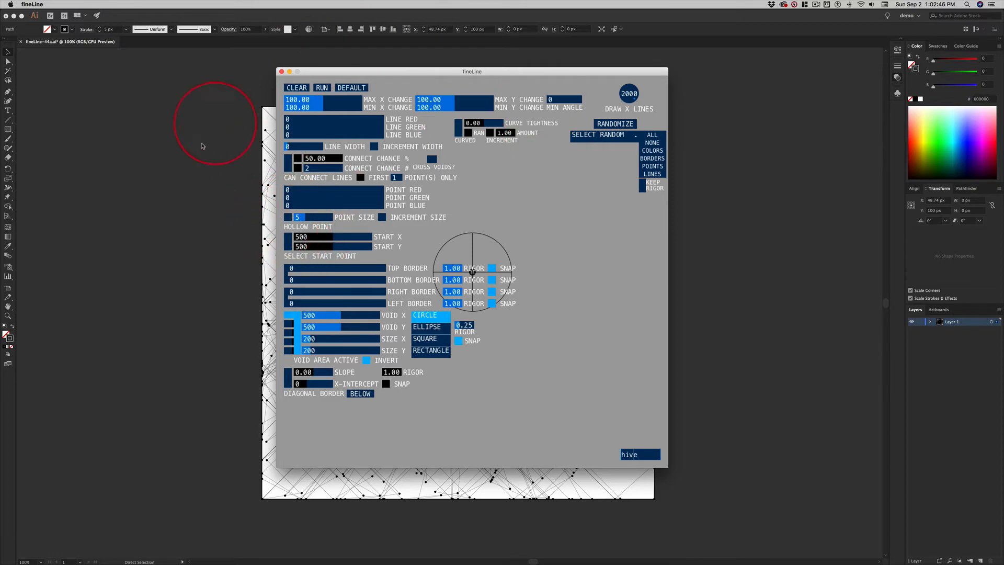
left_click(140, 164)
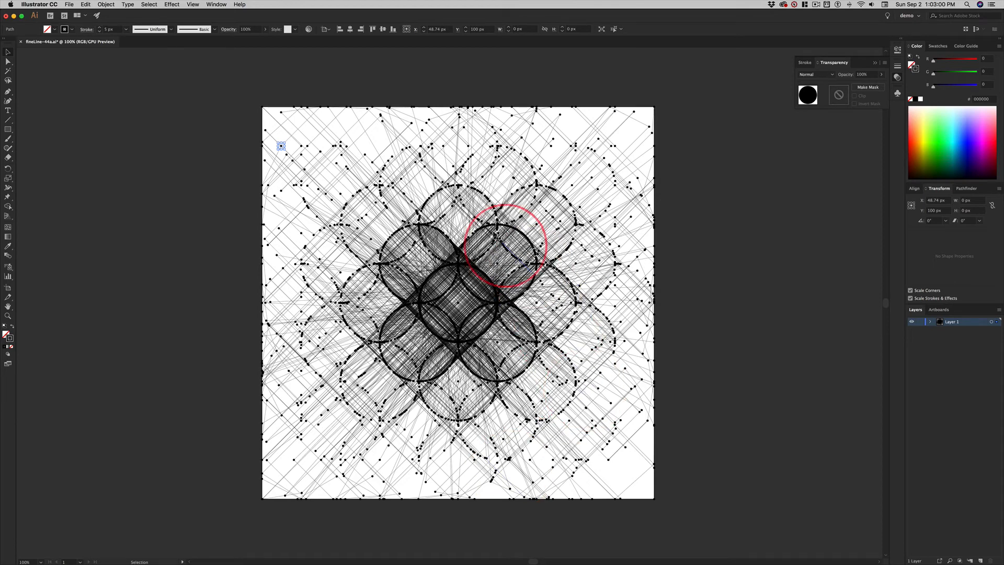
- Select every point that shares the selected point's fill and stroke
left_click(150, 5)
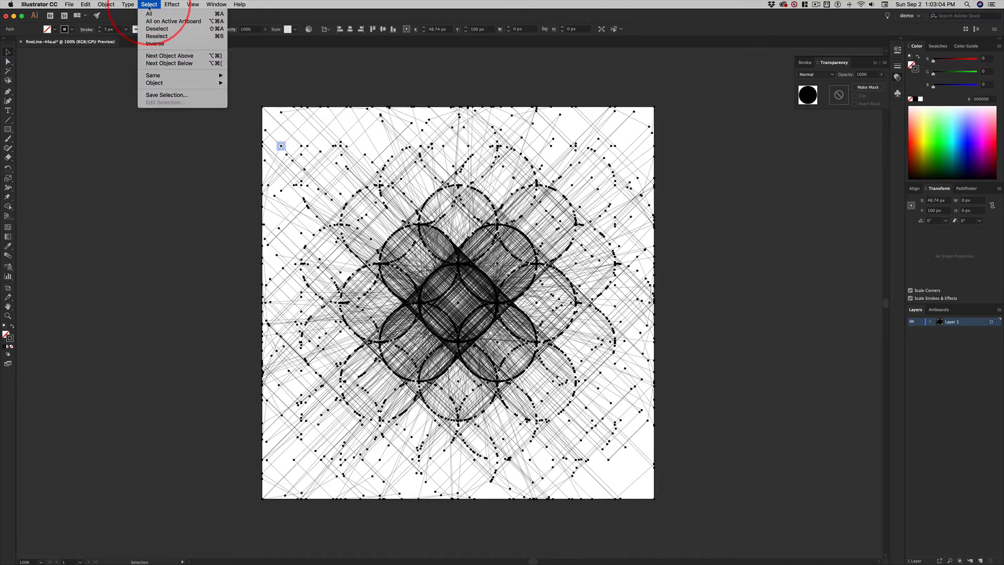
mouse_move(157, 76)
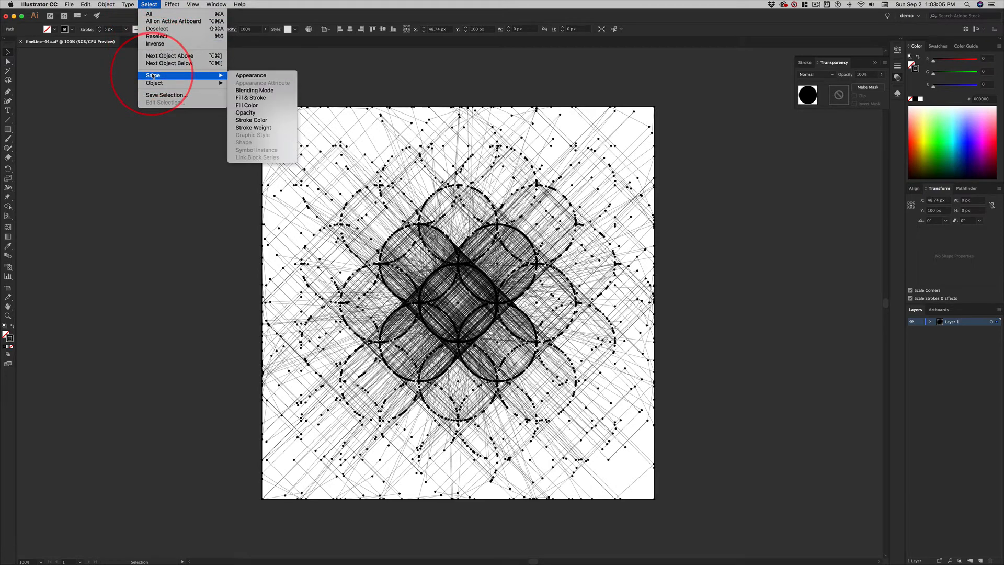
left_click(268, 98)
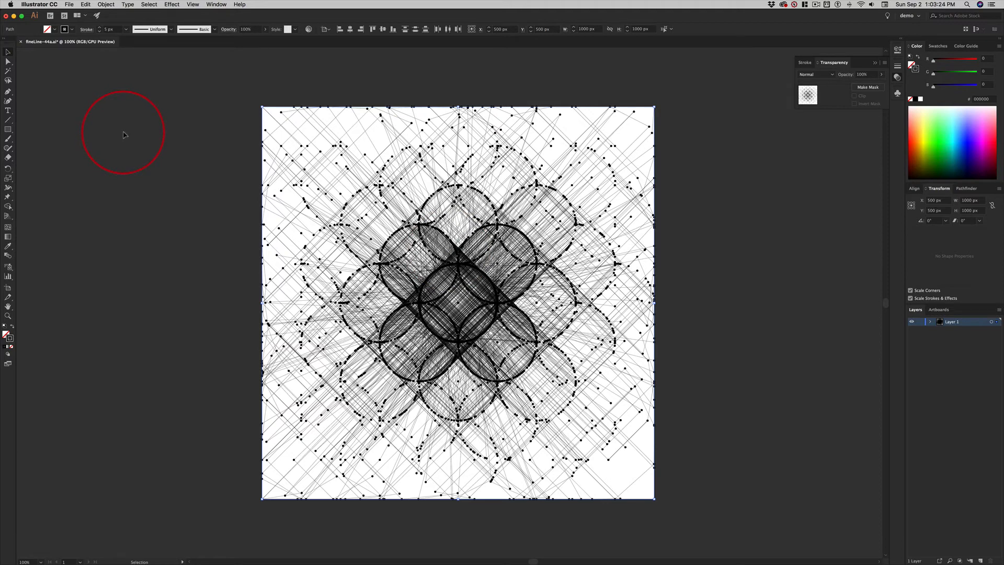
- Delete all the selected points and undo the deletion
key("Delete")
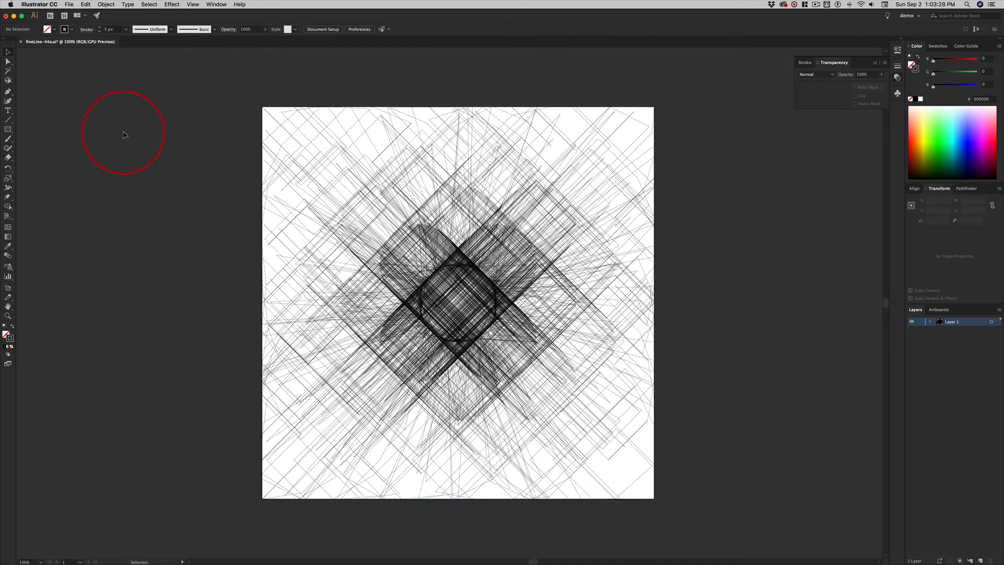
key("super+z")
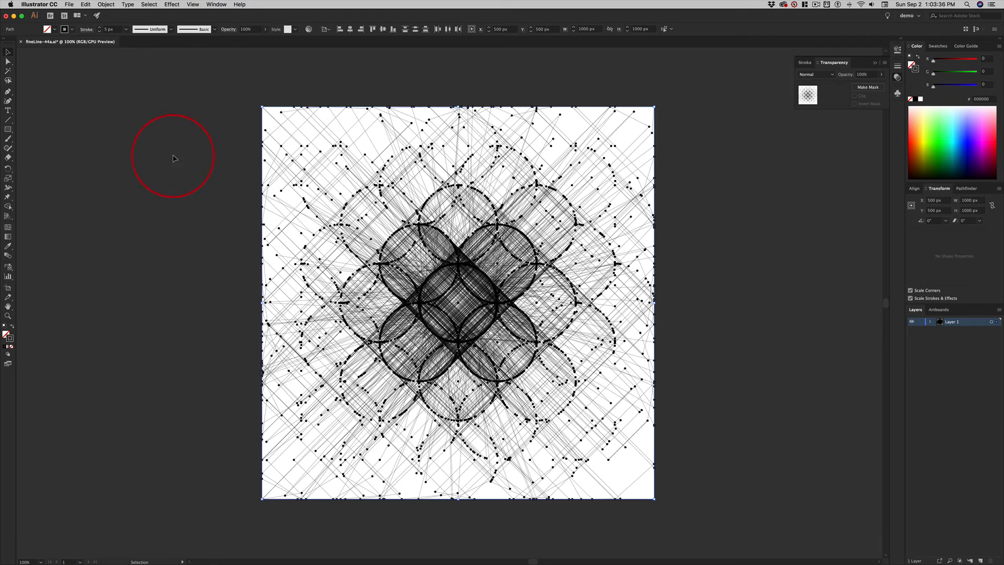
- Set the stroke weight of all the selected points to 7 px
left_click(100, 29)
left_click(100, 28)
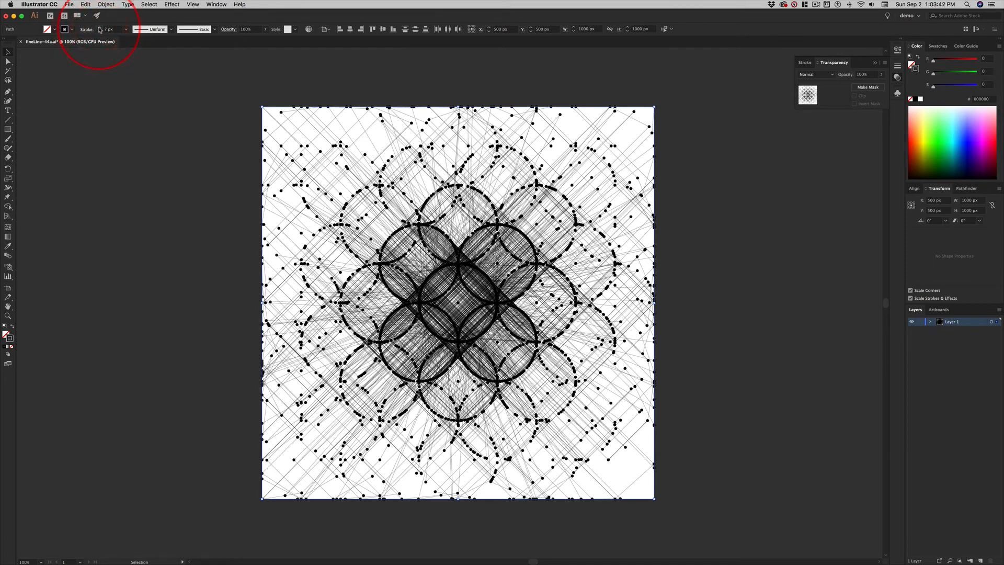
left_click(100, 28)
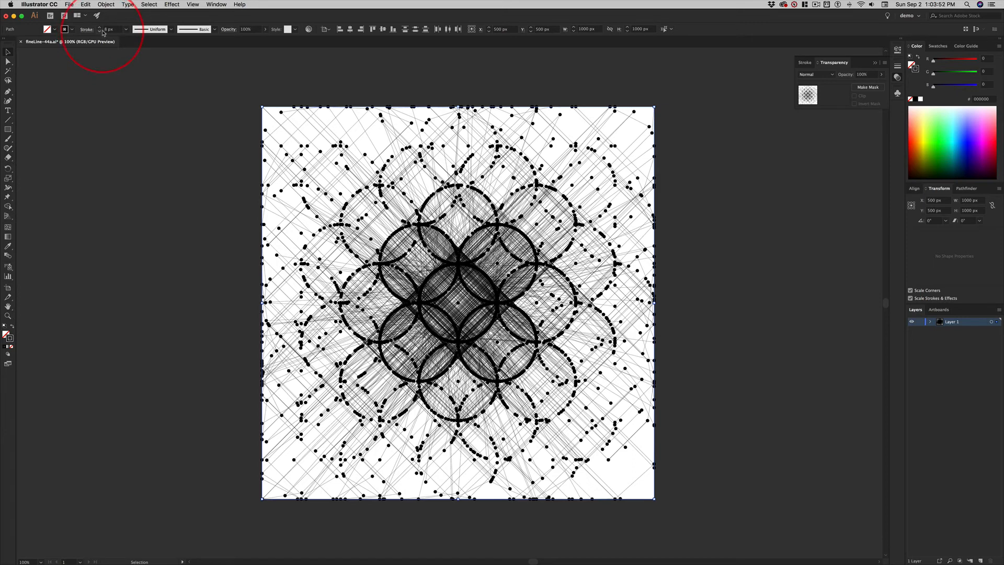
left_click(99, 31)
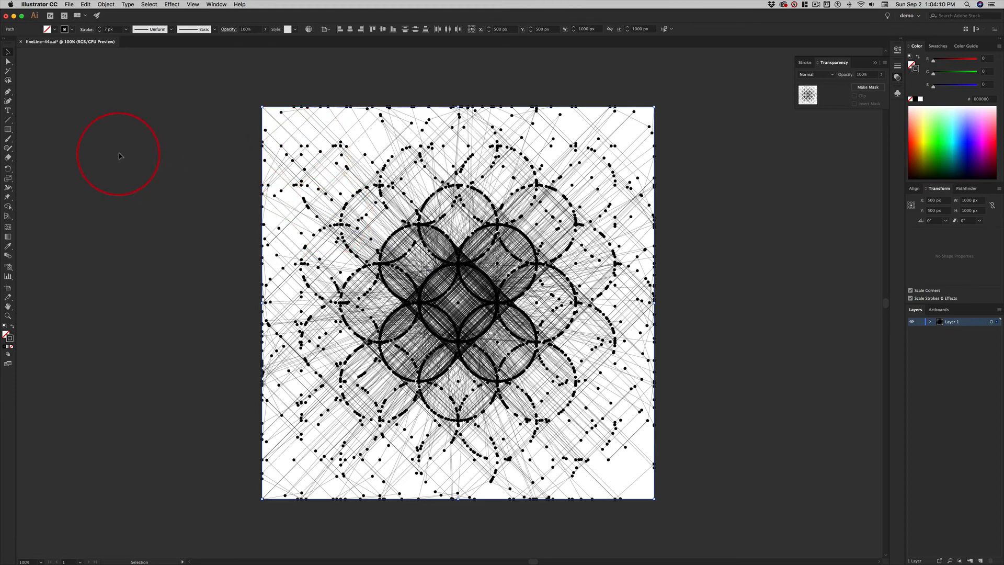
- Switch to direct selection of the points and save the restyled artwork in fineLine-44a.ai
key("a")
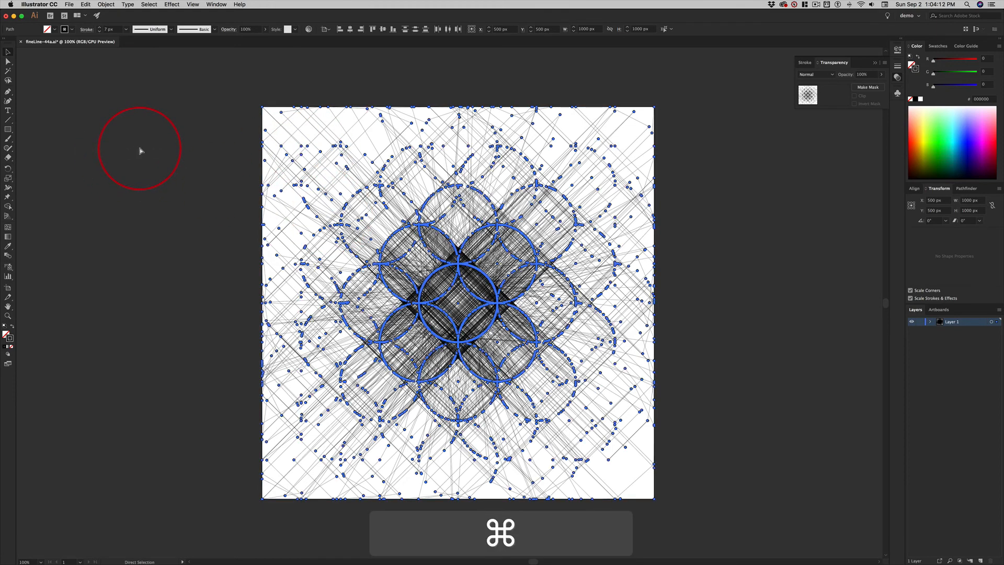
key("super+s")
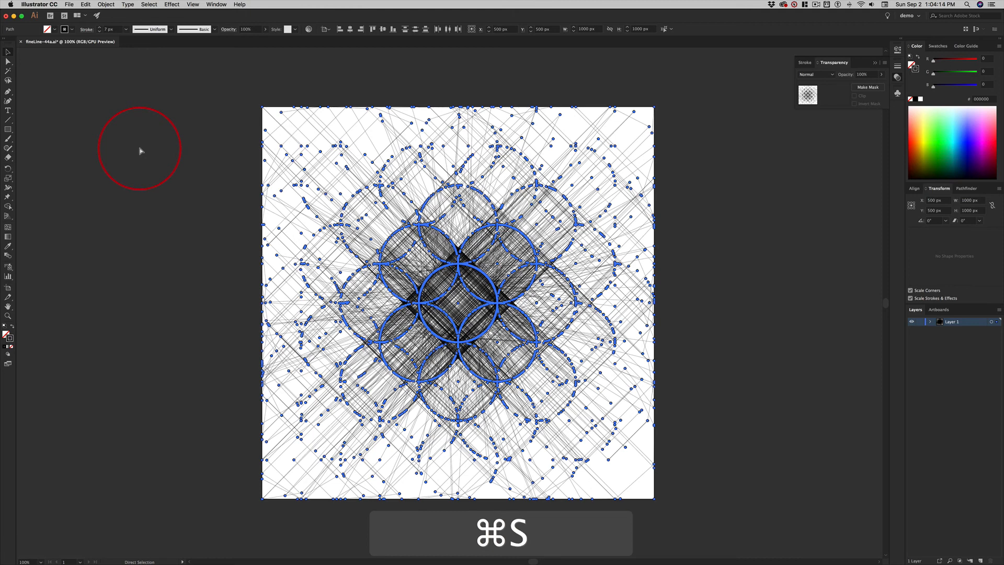
key("v")
key("a")
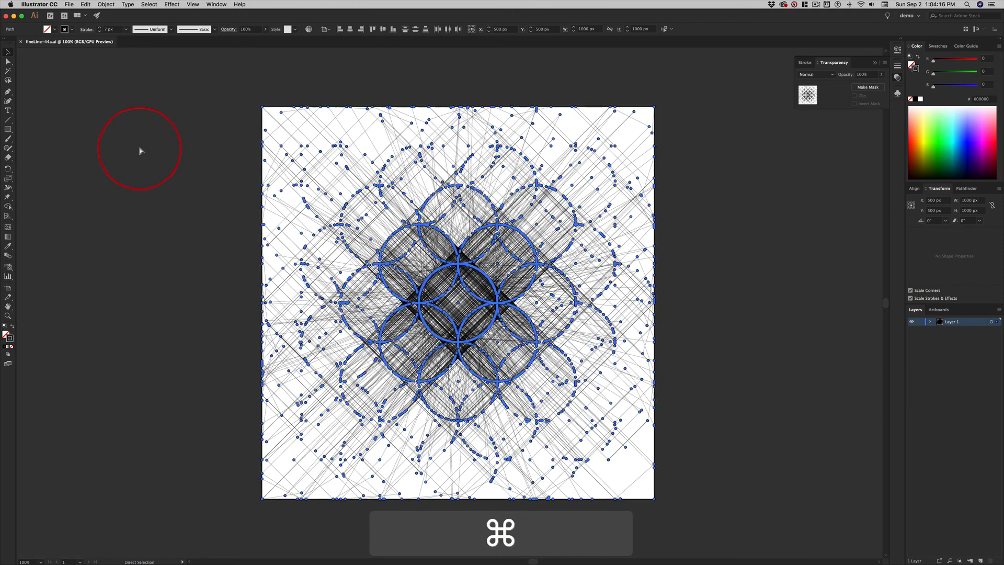
- Close the saved document and reopen fineLine-44a.ai from the recent files
key("super+w")
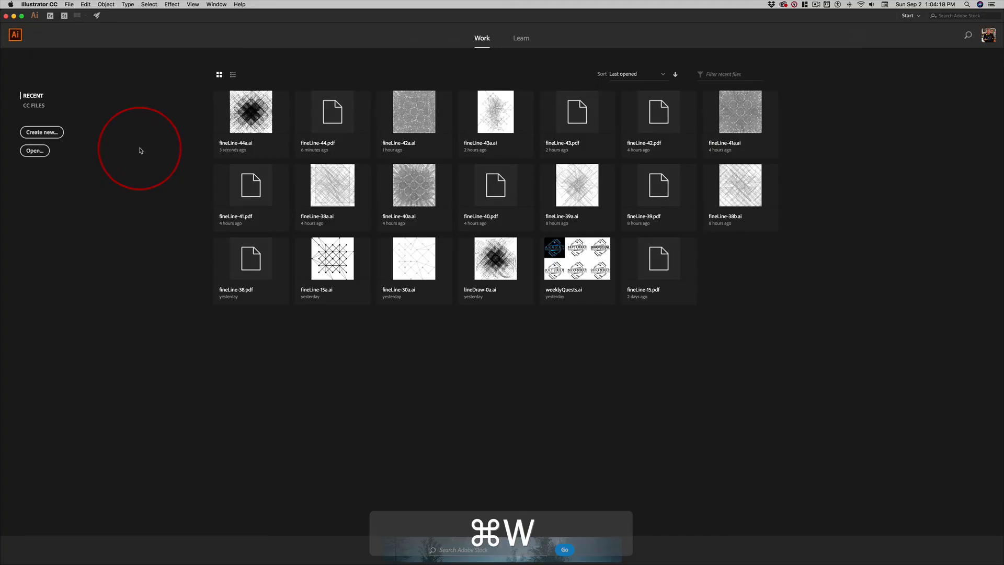
left_click(256, 114)
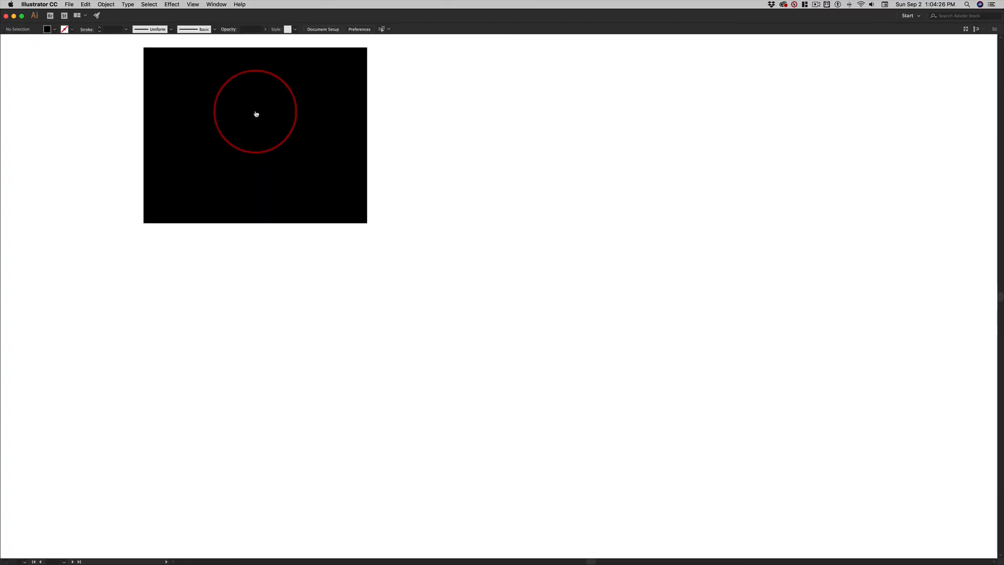